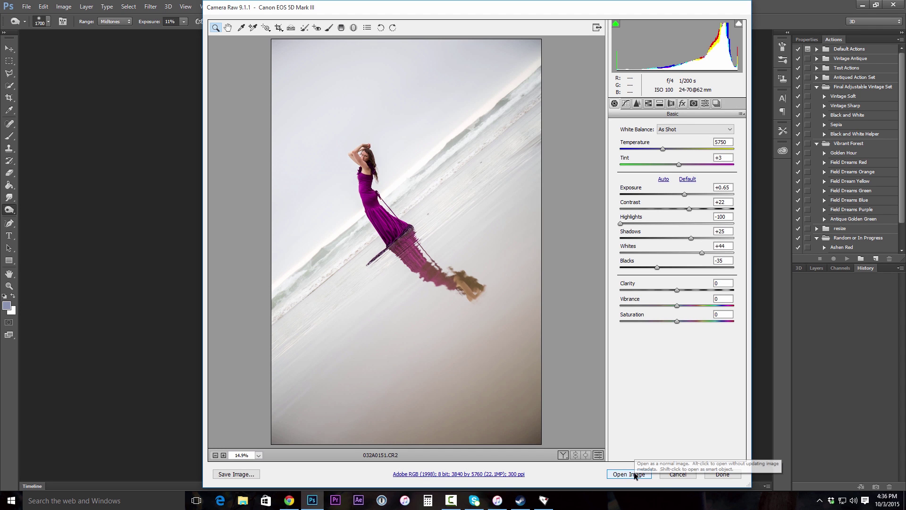
Open the edited raw photo 032A0151.CR2 from Camera Raw as a Photoshop document
click(635, 474)
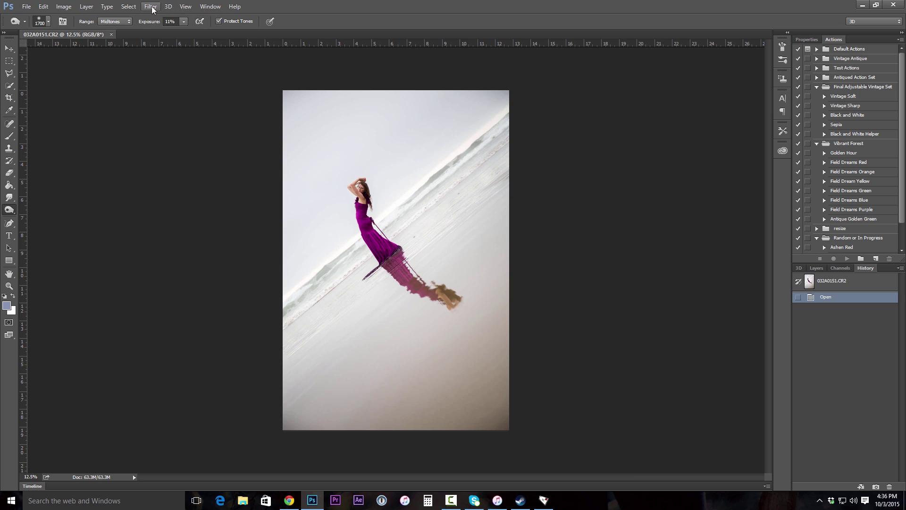
Open the Camera Raw Filter, cancel it without changes, and show the Layers panel
click(152, 8)
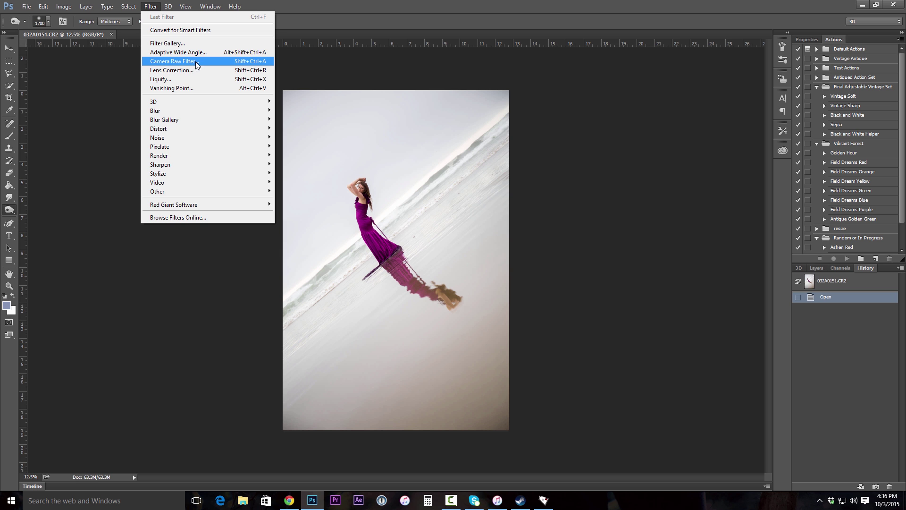
click(165, 64)
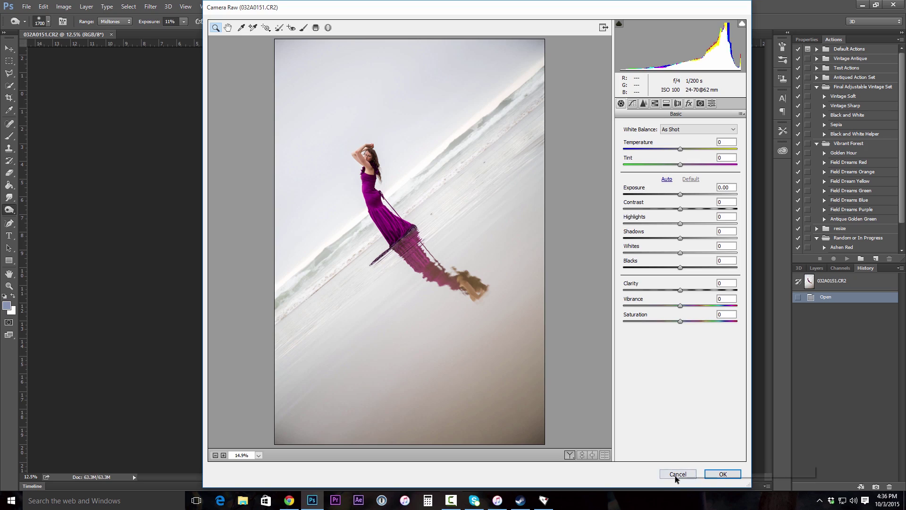
click(677, 475)
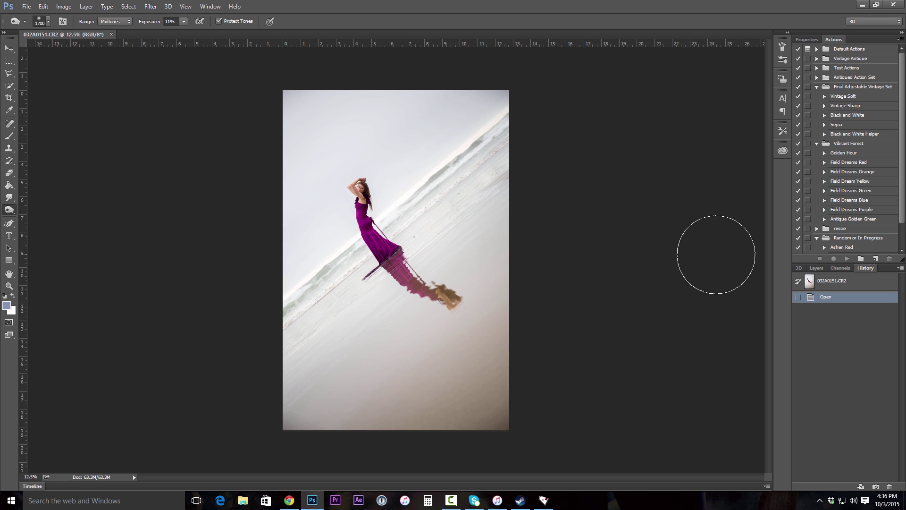
click(817, 268)
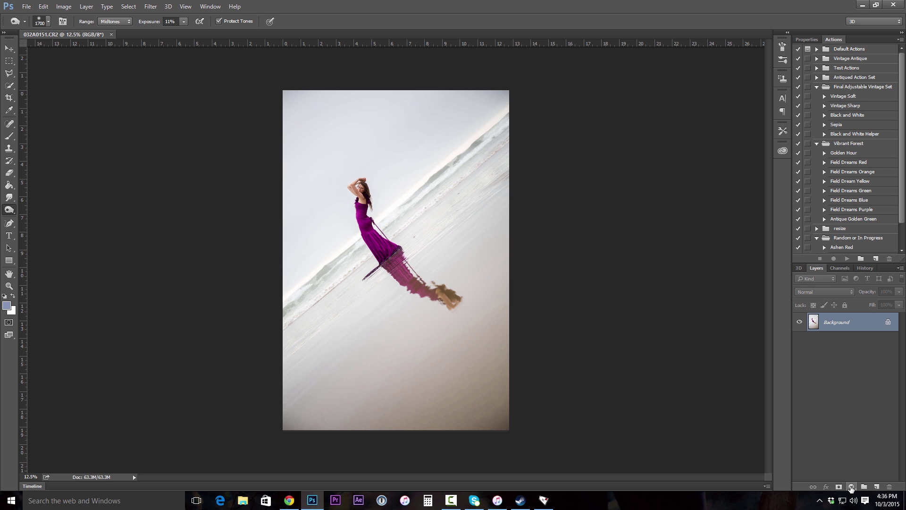
Add a Selective Color adjustment layer, Selective Color 1, above the Background
click(851, 487)
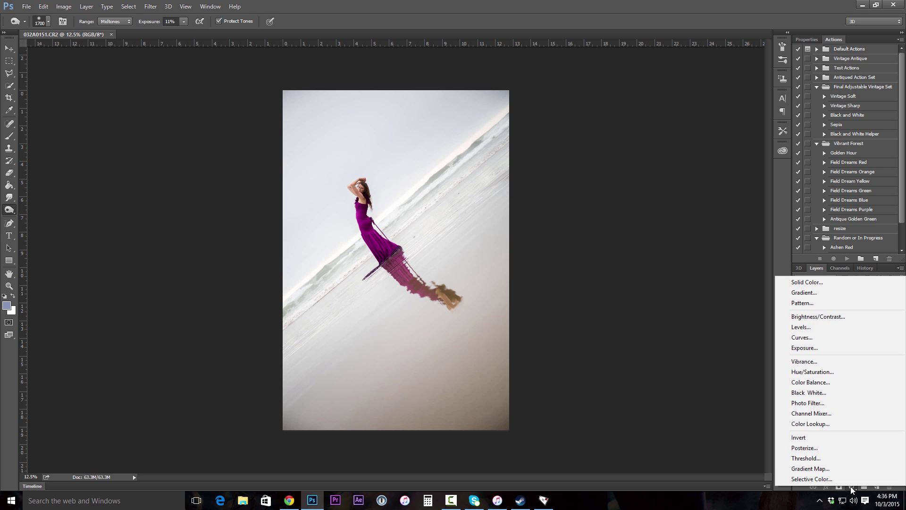
click(824, 482)
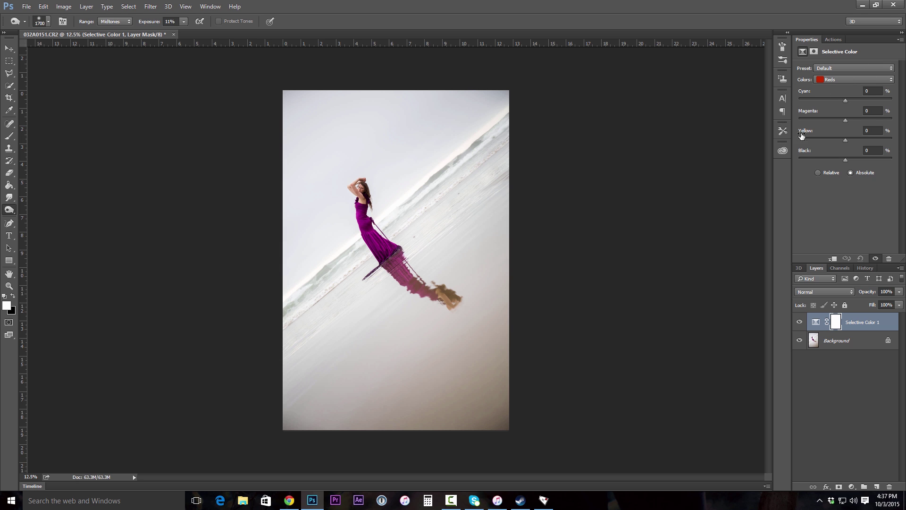
Set Selective Color 1's Magentas to Cyan -13, Magenta +6, Yellow +86 to redden the dress
click(873, 83)
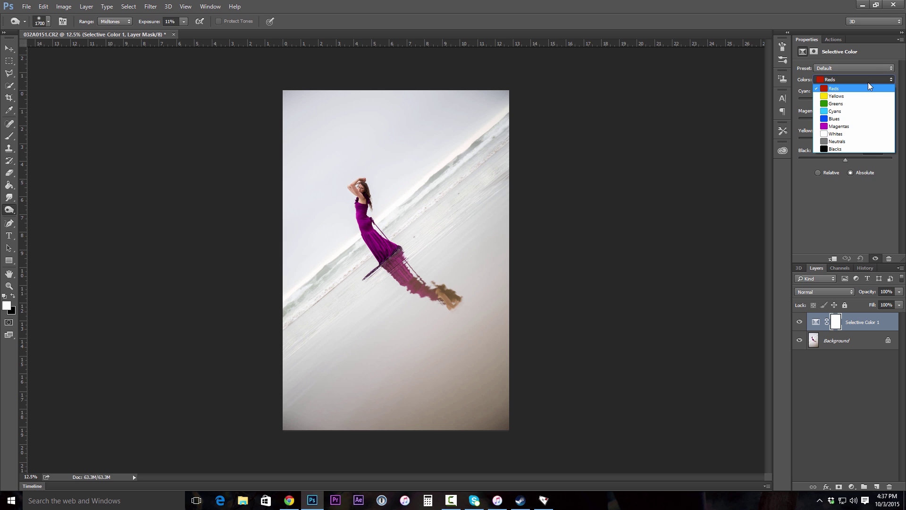
click(843, 127)
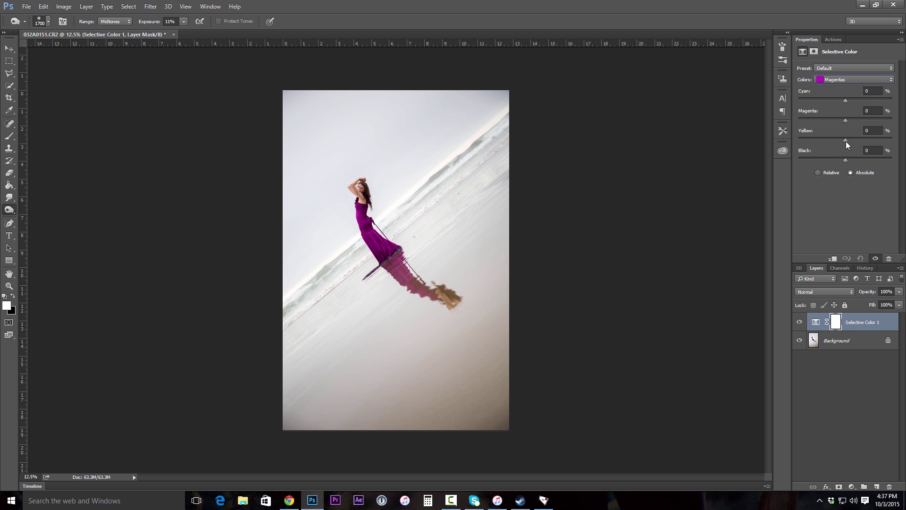
drag(846, 141, 849, 142)
drag(886, 144, 887, 145)
drag(845, 123, 849, 125)
click(851, 487)
Add a second Selective Color adjustment layer, Selective Color 2, on top
click(811, 478)
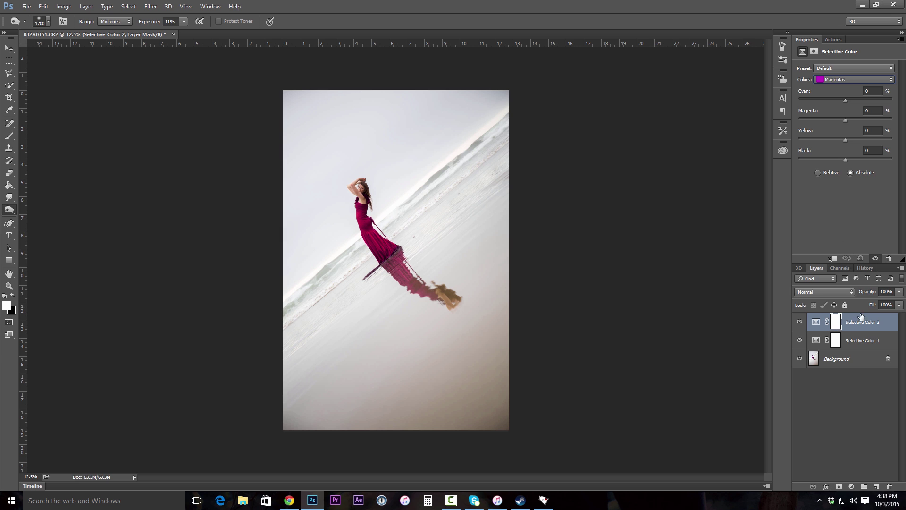
Set Selective Color 2's Whites to Cyan +2, Magenta -2, Yellow +17 for a yellow-green tint
click(861, 322)
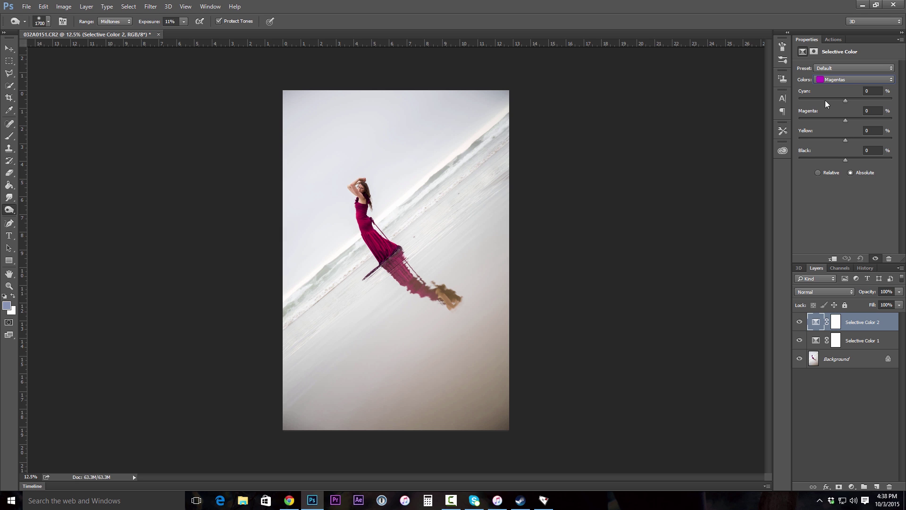
click(845, 80)
drag(848, 140, 850, 140)
click(856, 342)
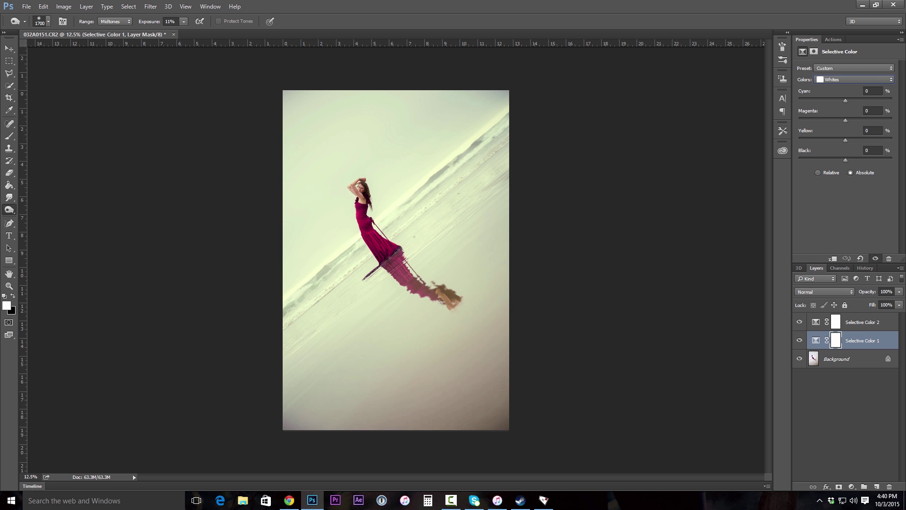
Target Selective Color 1's layer mask and make black the foreground colour
click(835, 343)
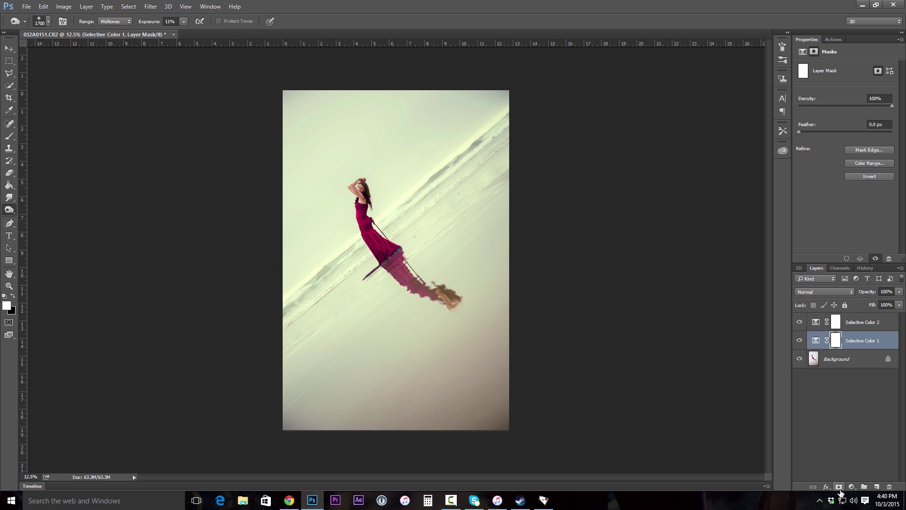
click(13, 297)
Paint black with a smaller soft brush on Selective Color 1's mask over the face and hair
click(10, 137)
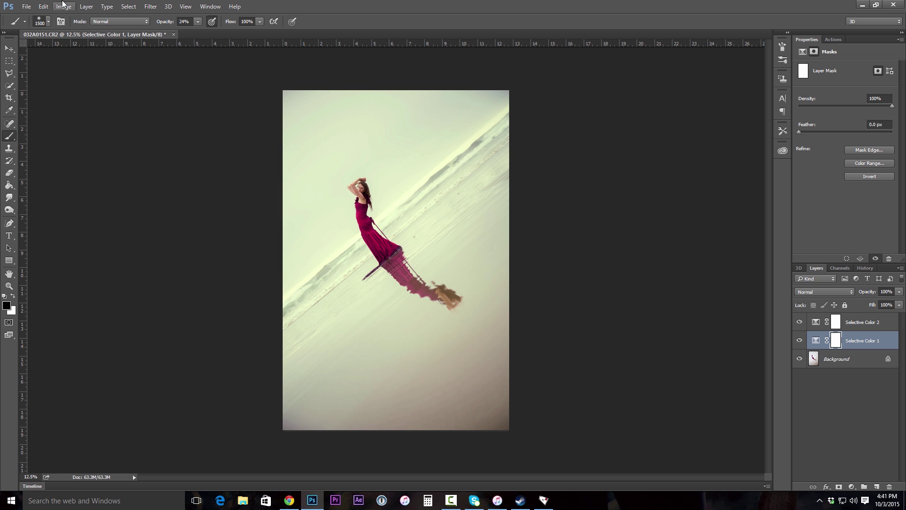
click(47, 23)
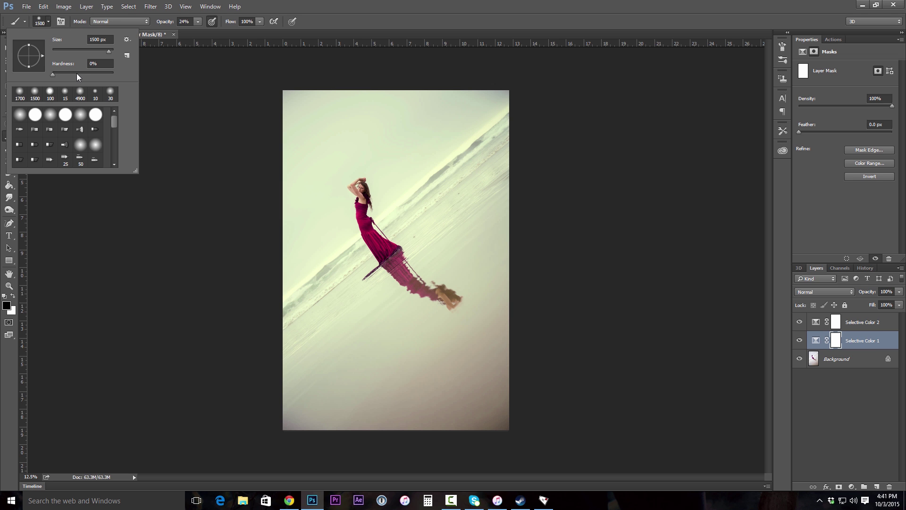
click(220, 37)
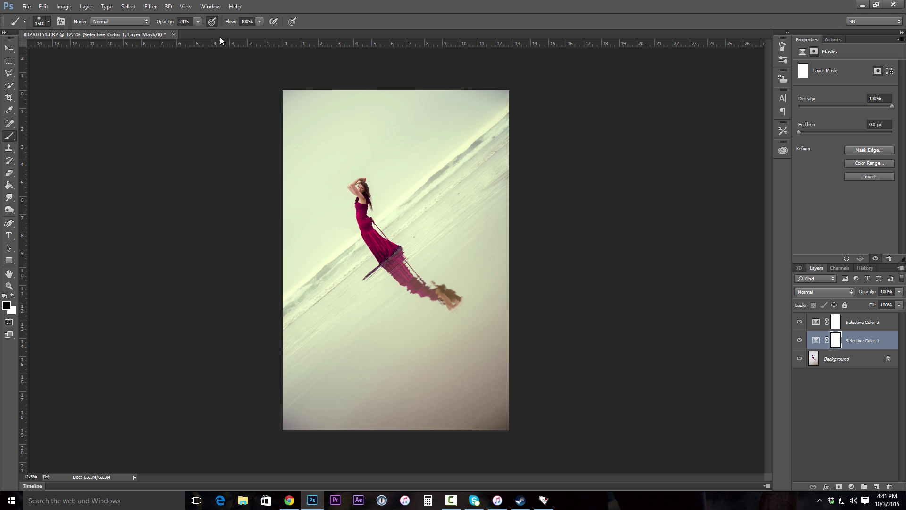
click(198, 22)
key(bracketleft)
key(bracketleft)
key(bracketleft)
key(bracketleft)
key(bracketleft)
key(bracketleft)
key(bracketleft)
key(bracketleft)
key(bracketleft)
mouse_move(369, 180)
mouse_down()
mouse_move(358, 182)
mouse_move(366, 182)
mouse_move(355, 185)
mouse_move(360, 193)
mouse_move(352, 187)
mouse_move(365, 191)
mouse_up()
key(bracketleft)
Add Brightness/Contrast 1 (Brightness 11, Contrast -11) higher in the stack, plus an empty Layer 1 on top
click(855, 488)
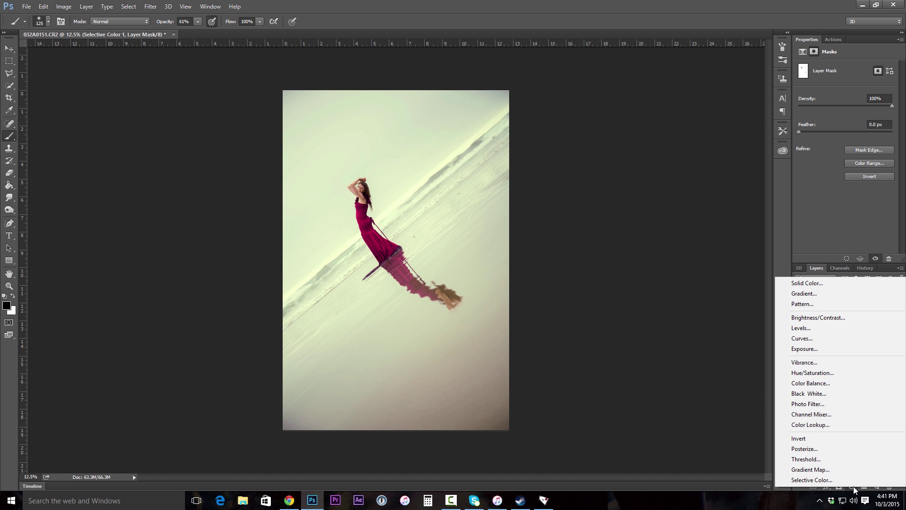
click(802, 318)
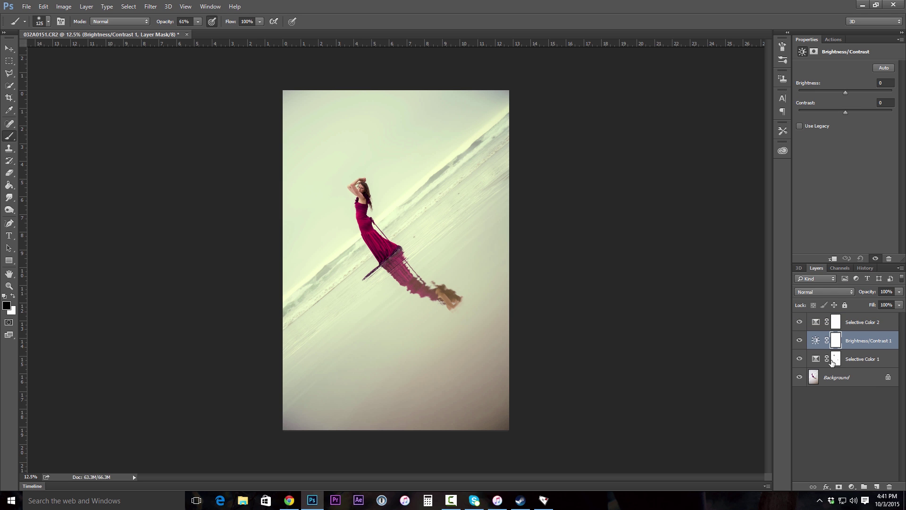
drag(840, 340, 871, 325)
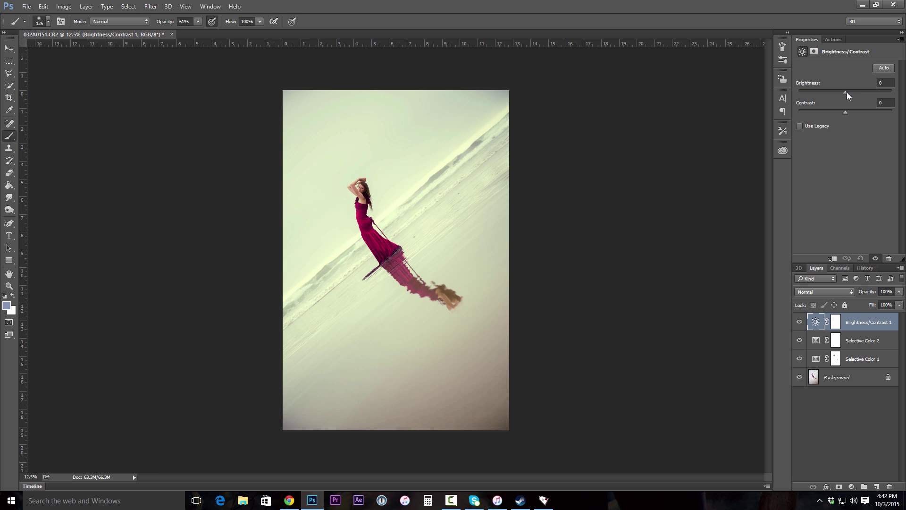
drag(848, 92, 825, 114)
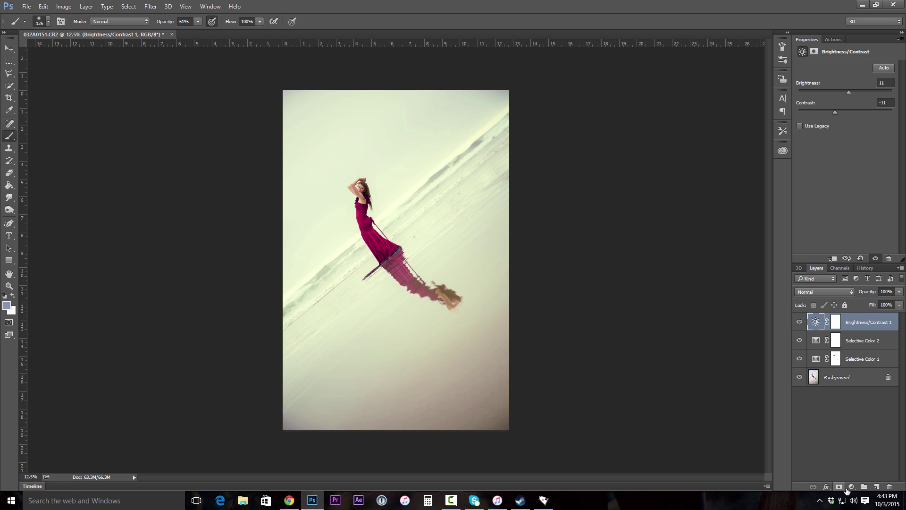
click(876, 486)
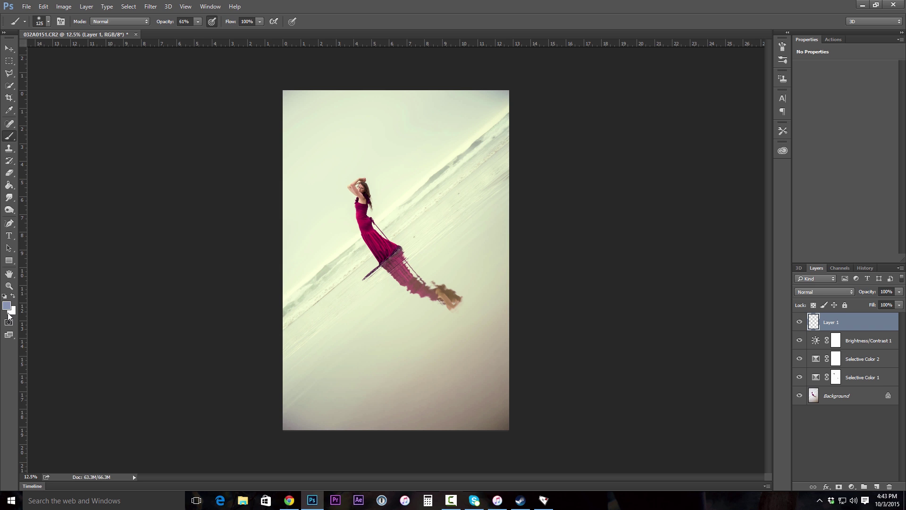
Set the foreground colour to the orange-tan #b78257 in the Color Picker
click(9, 111)
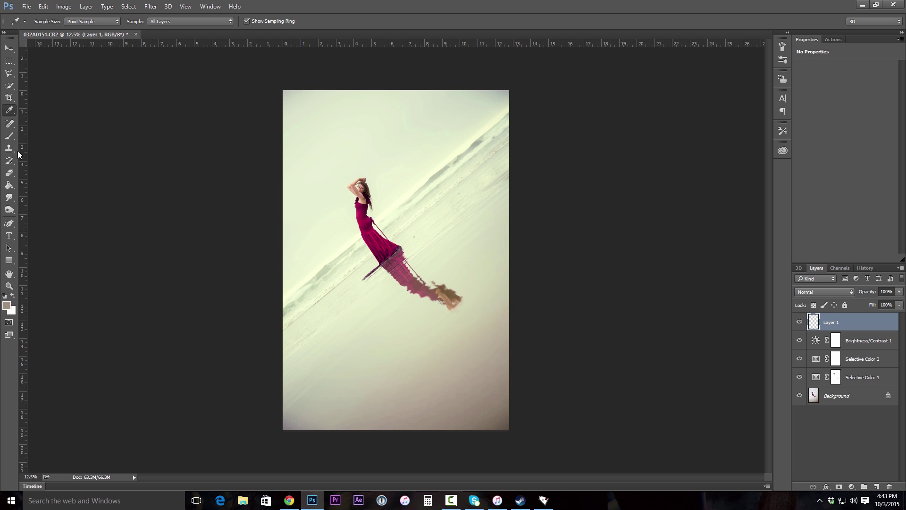
click(6, 306)
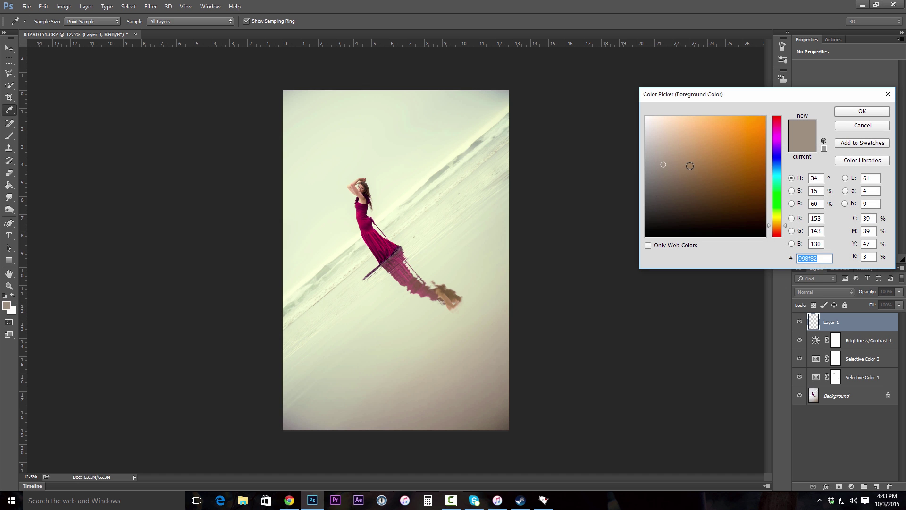
click(777, 228)
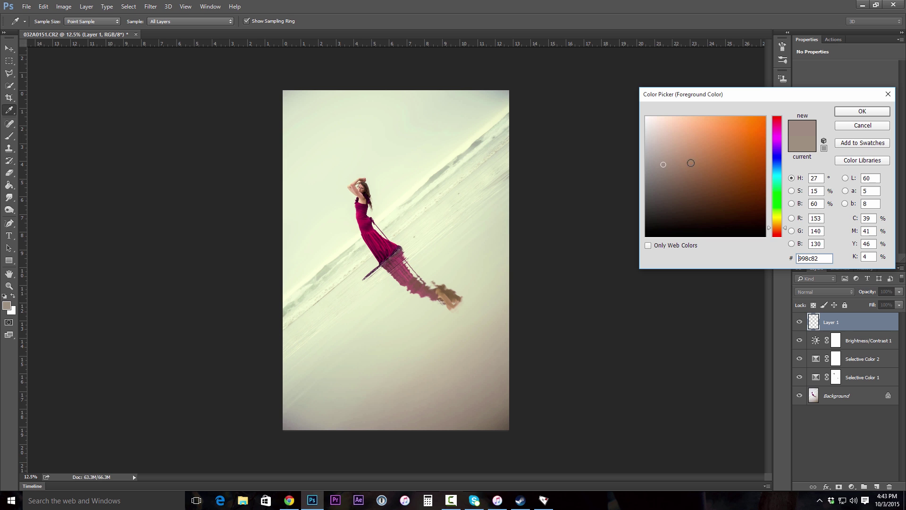
drag(691, 163, 691, 143)
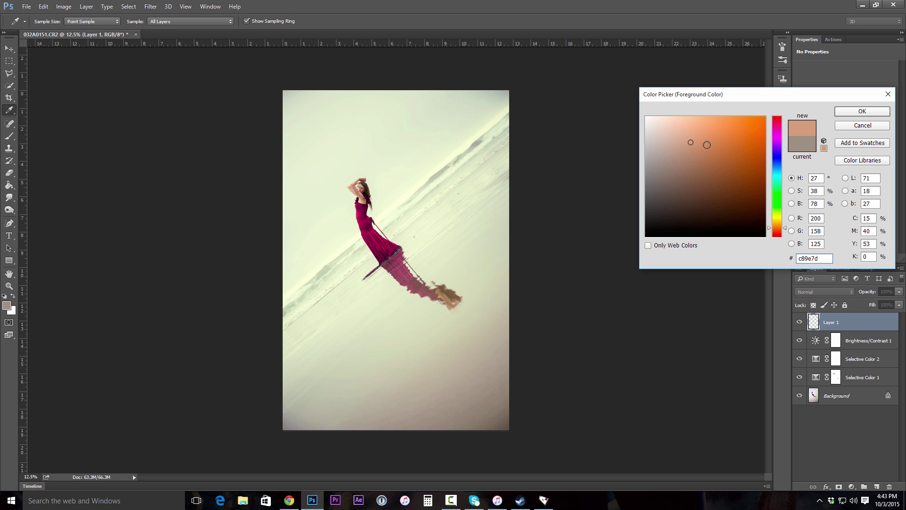
click(709, 150)
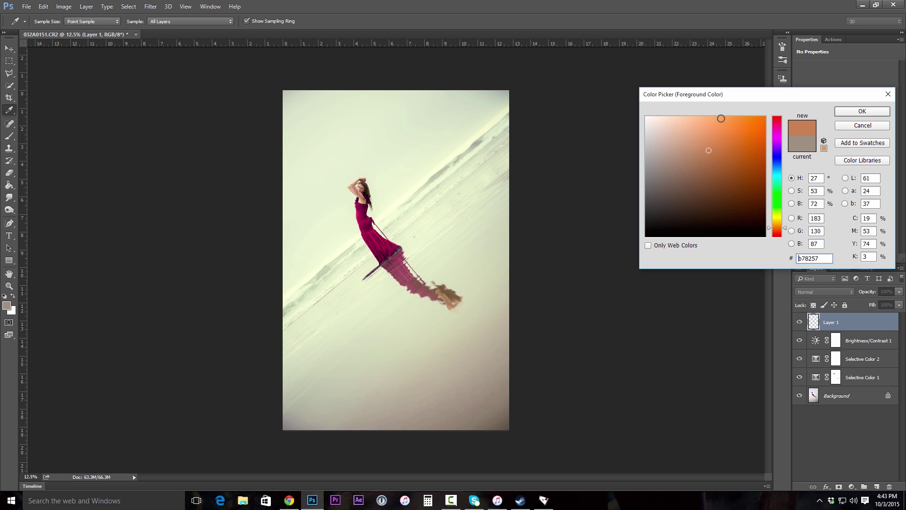
click(867, 110)
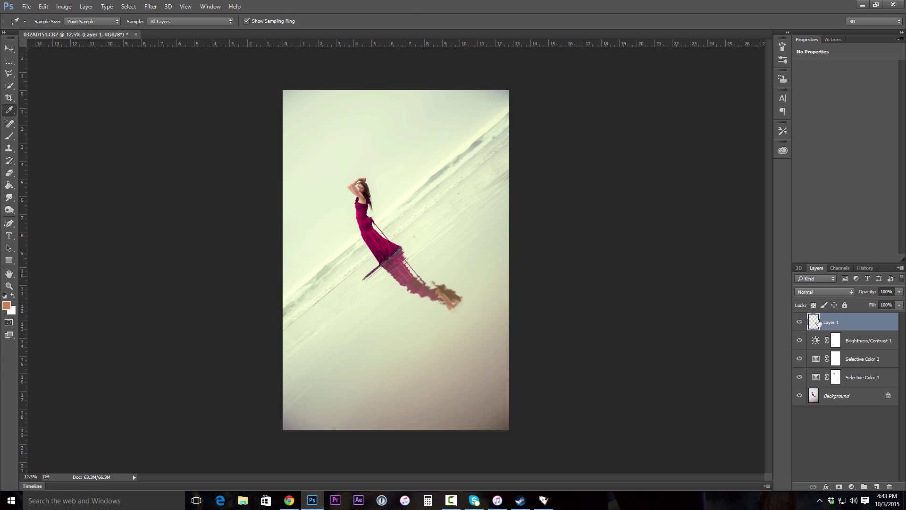
Paint orange along the top and upper-left edges with a very large brush at 100% opacity
click(9, 136)
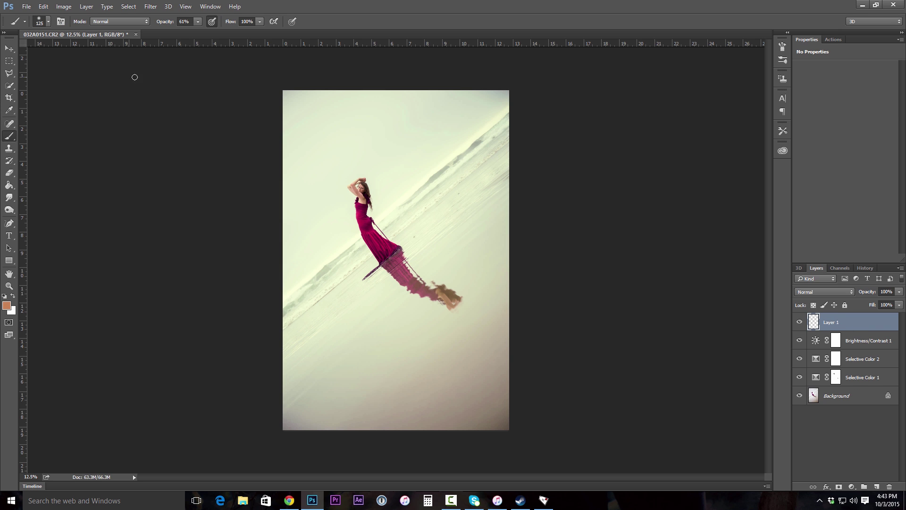
click(198, 21)
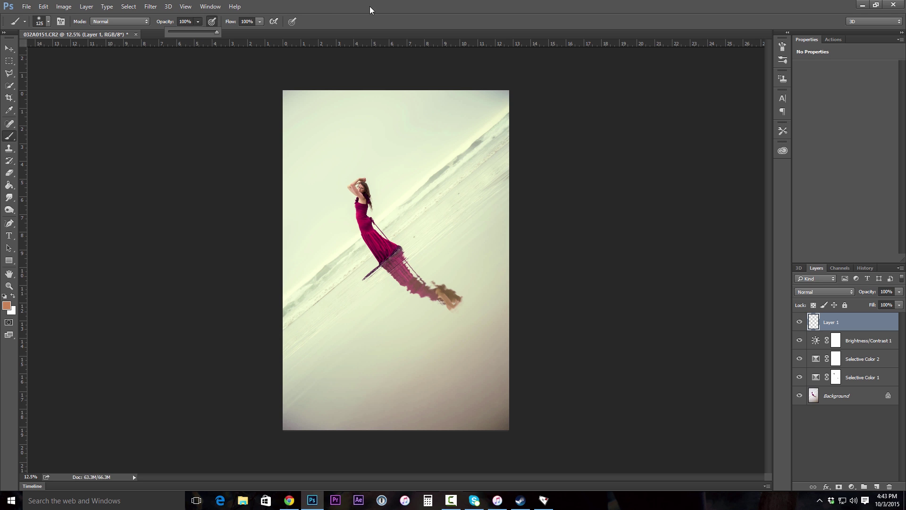
click(336, 5)
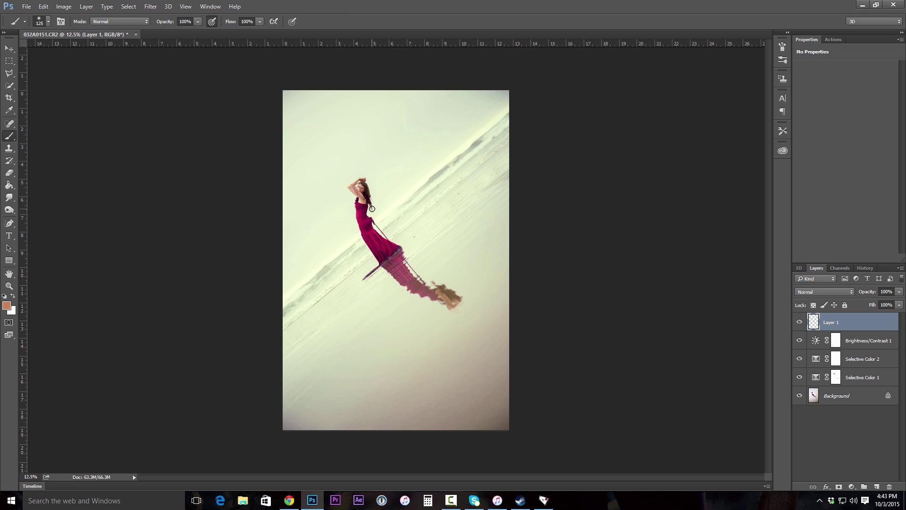
key(bracketright)
key(bracketright)
key(bracketright)
key(bracketright)
key(bracketright)
key(bracketright)
key(bracketright)
key(bracketright)
key(bracketright)
key(bracketright)
key(bracketright)
key(bracketright)
key(bracketright)
key(bracketright)
key(bracketright)
key(bracketright)
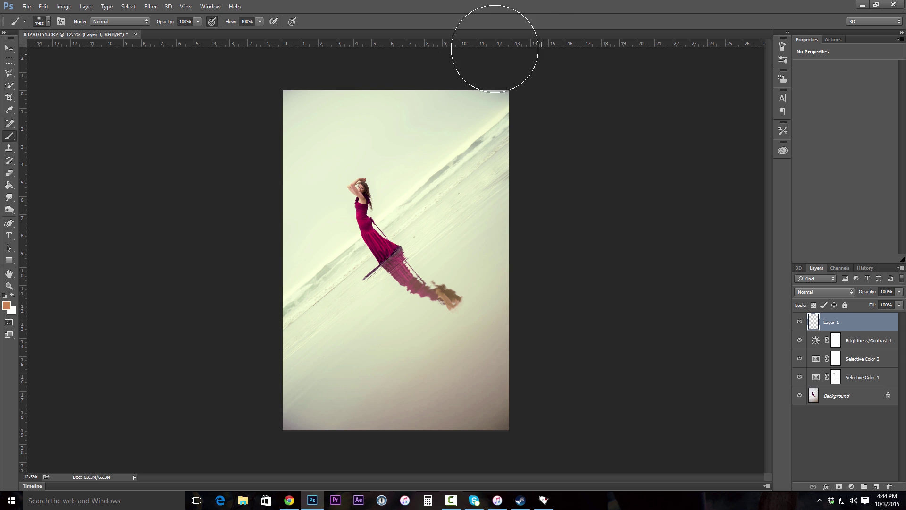
click(428, 51)
mouse_move(382, 74)
mouse_down()
mouse_move(331, 94)
mouse_move(298, 128)
mouse_move(230, 247)
mouse_up()
mouse_move(254, 133)
mouse_down()
mouse_move(337, 86)
mouse_move(463, 65)
mouse_move(282, 167)
mouse_move(243, 205)
mouse_up()
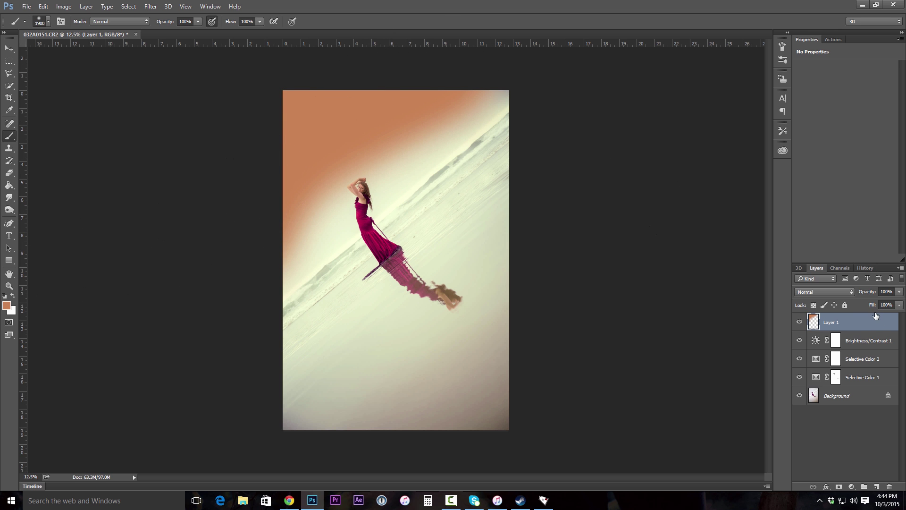
Fade Layer 1 to 17% opacity and add a white layer mask
click(900, 292)
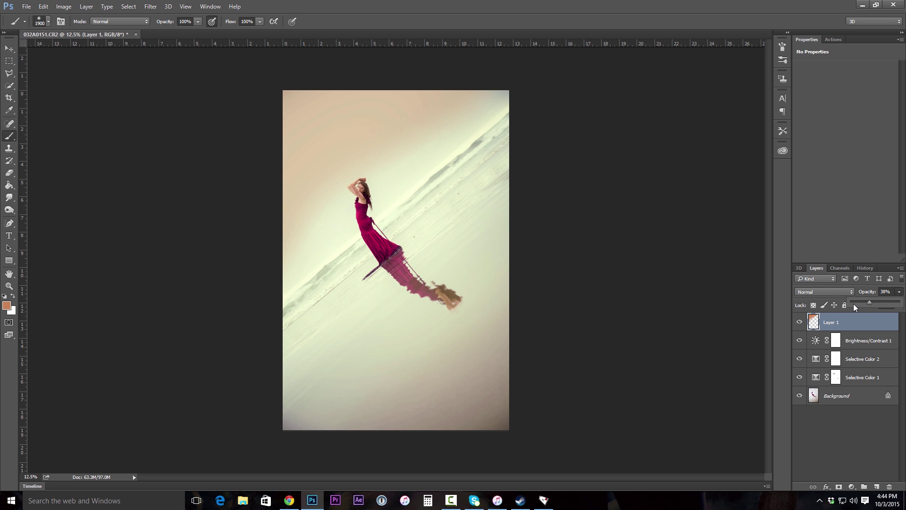
drag(856, 302, 858, 301)
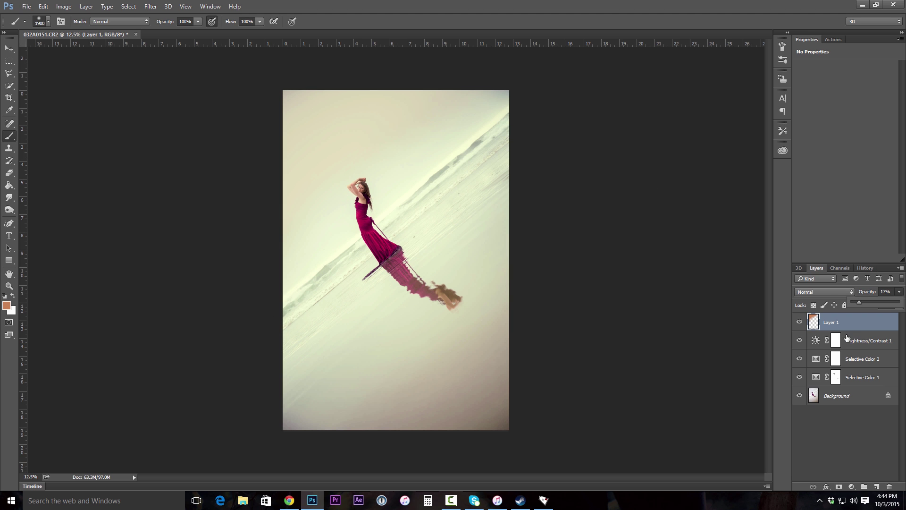
click(839, 487)
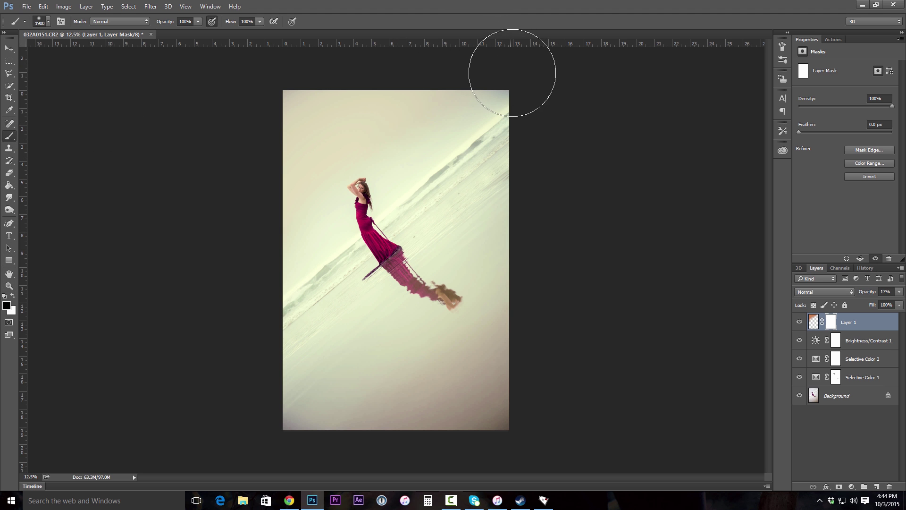
Paint black at 52% brush opacity diagonally across the mask to pull orange off the sea
click(198, 21)
click(174, 33)
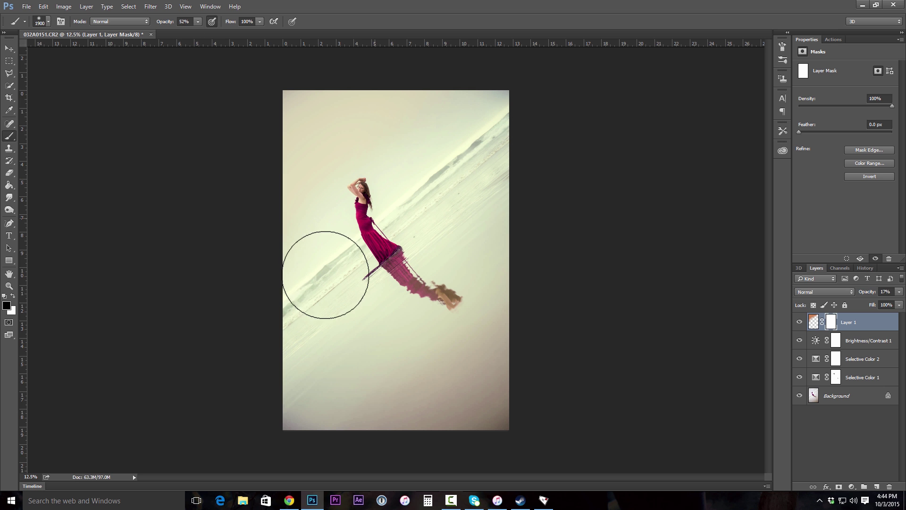
mouse_move(491, 94)
mouse_down()
mouse_move(320, 213)
mouse_move(302, 260)
mouse_up()
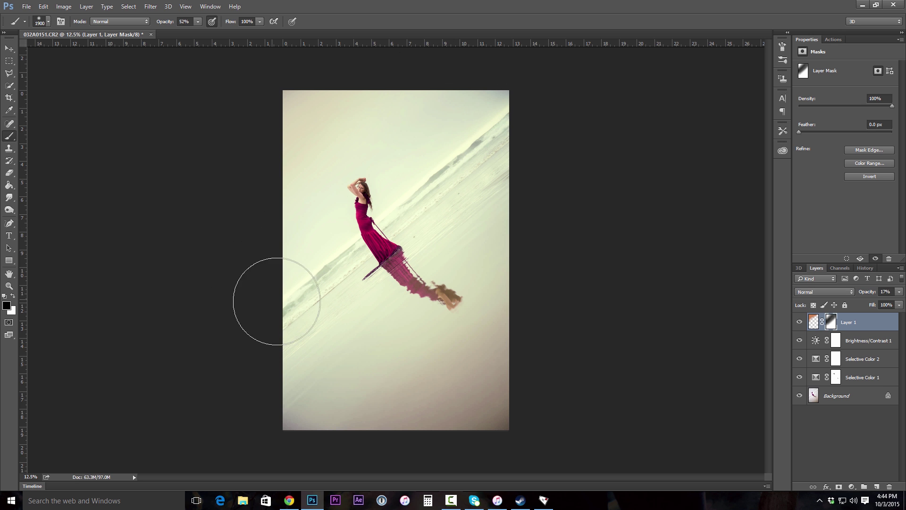